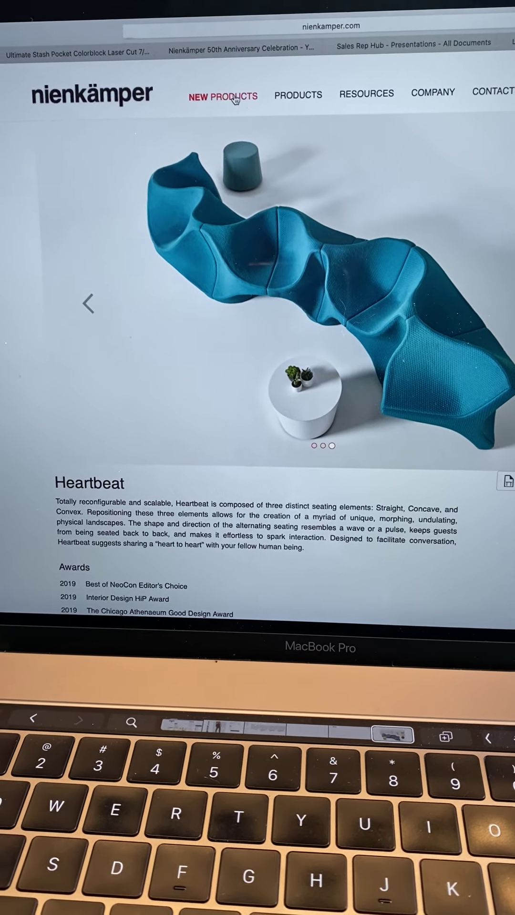
- Open the Nienkamper New Products listing from the top navigation bar
click(235, 100)
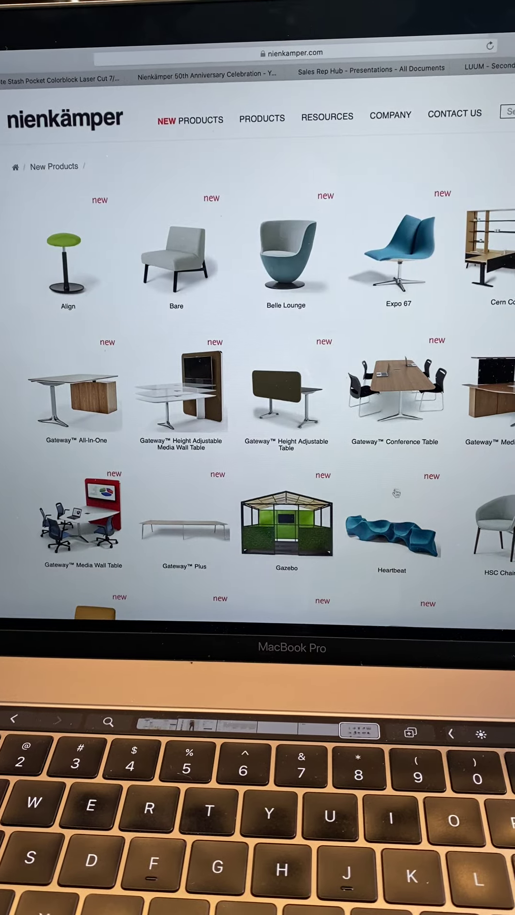
- Open the Heartbeat sofa tile from the New Products grid
click(402, 530)
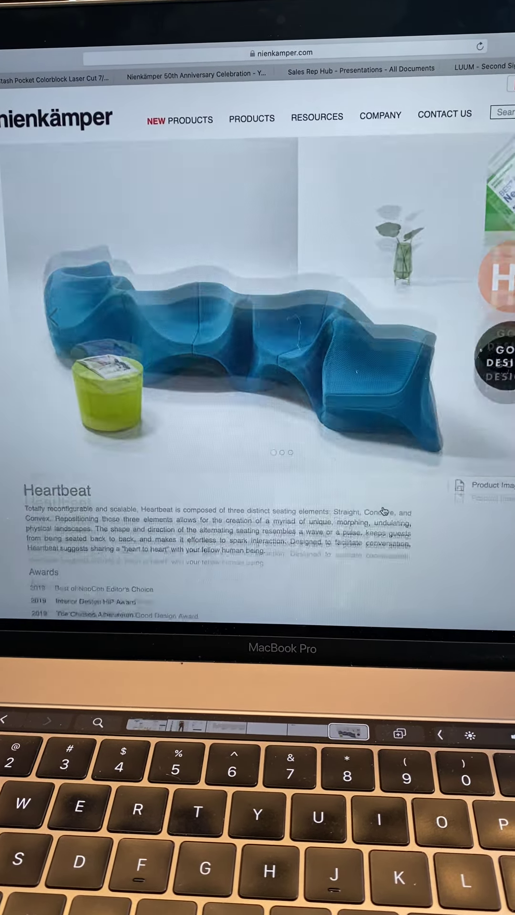
scroll(383, 528, down, 5)
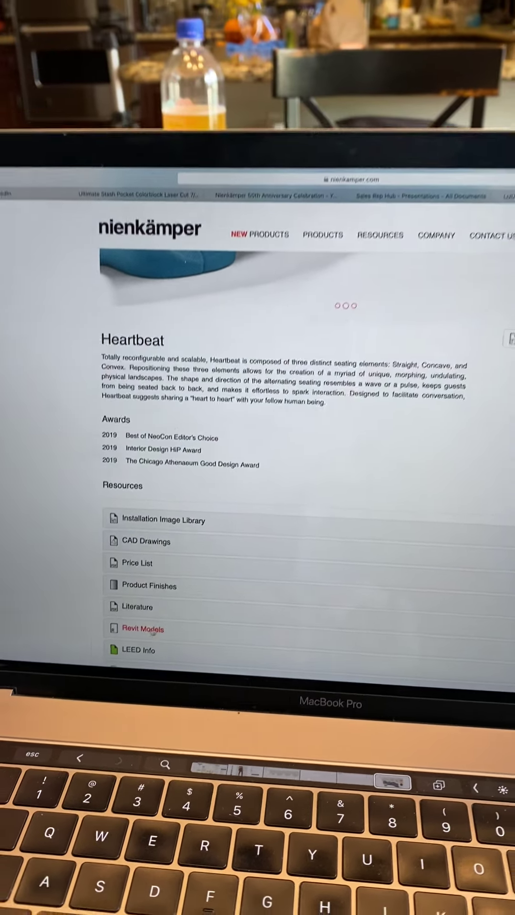
scroll(151, 630, up, 5)
scroll(143, 622, up, 3)
scroll(122, 614, up, 2)
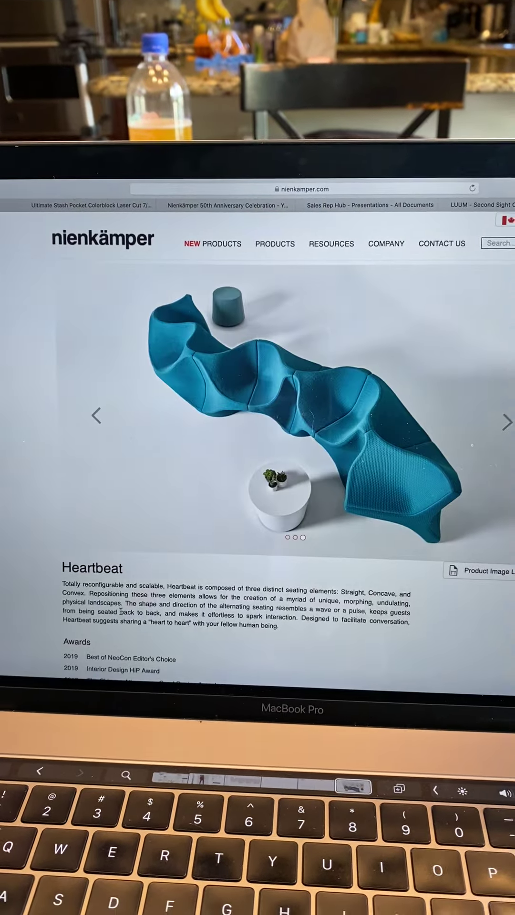